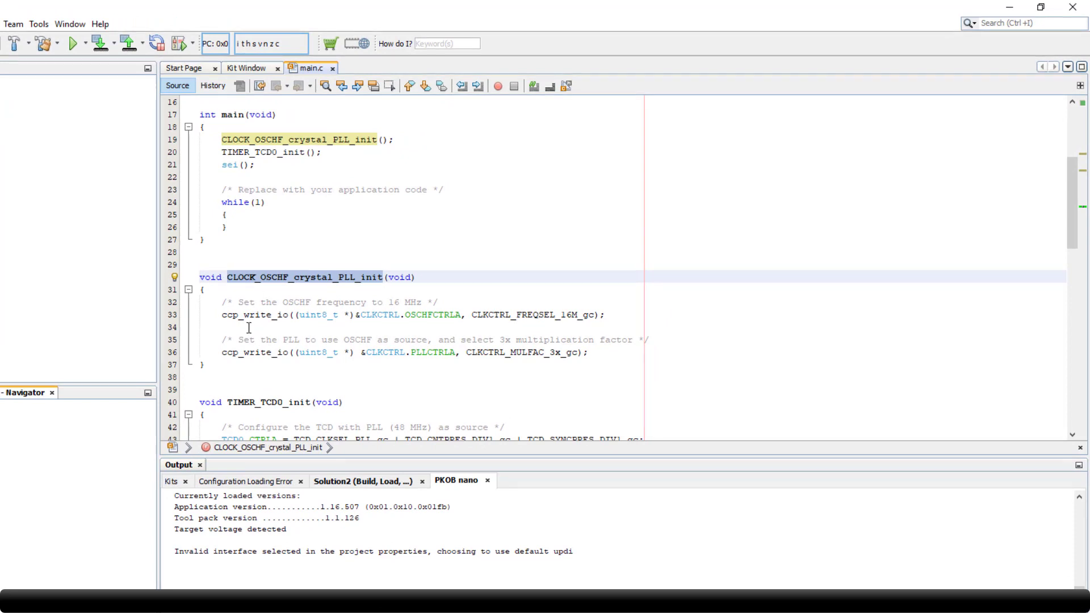
- Highlight the clock setup lines: OSCHF 16 MHz, PLL 3x, TCD_CLKSEL_PLL_gc source and prescalers
drag(223, 316, 605, 317)
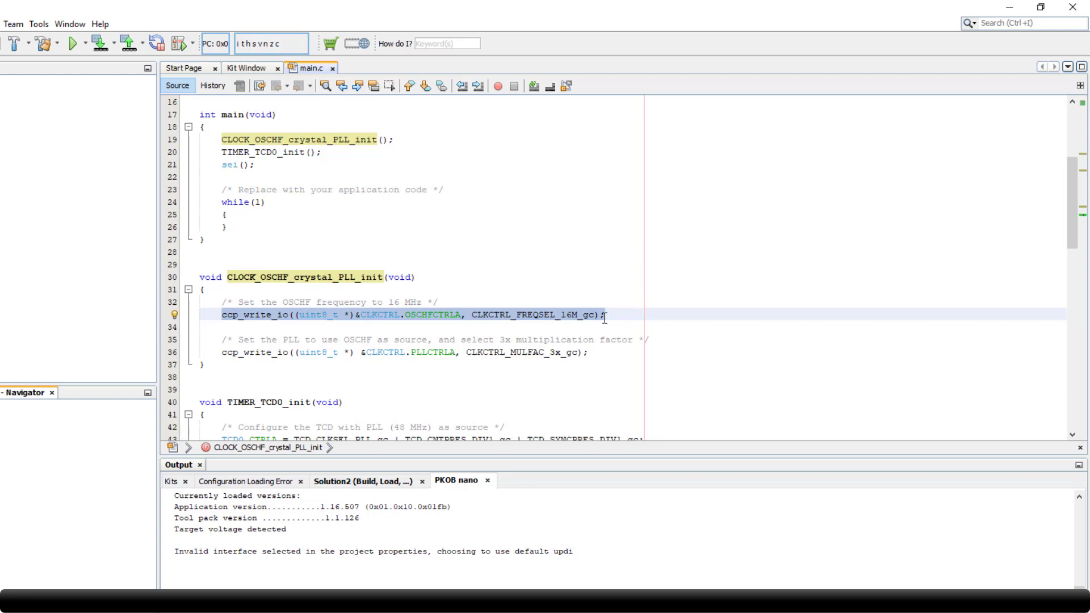
drag(593, 351, 222, 352)
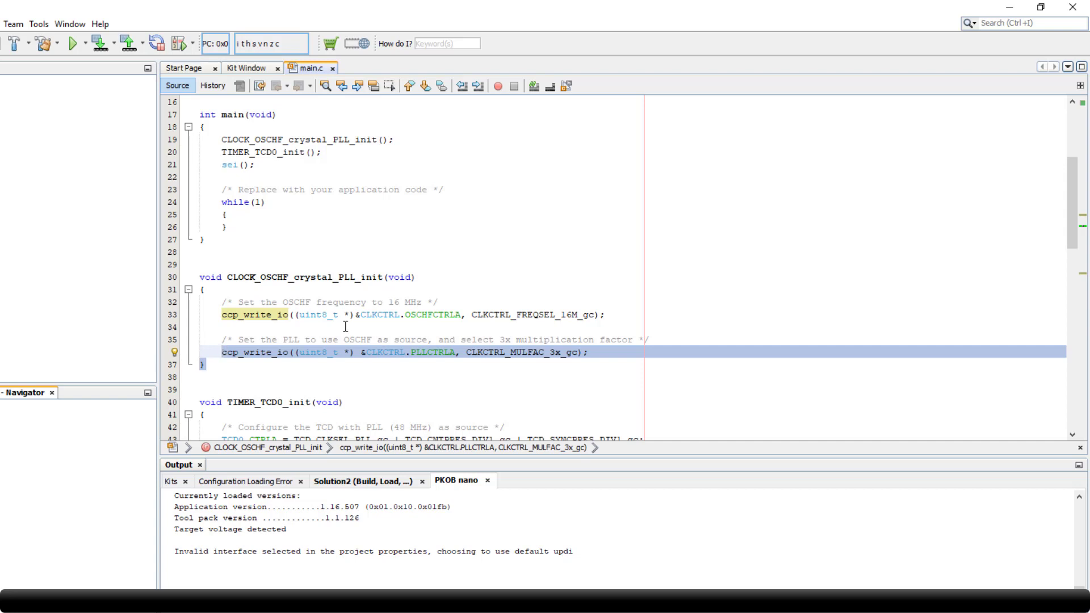
scroll(344, 327, down, 3)
scroll(346, 326, down, 3)
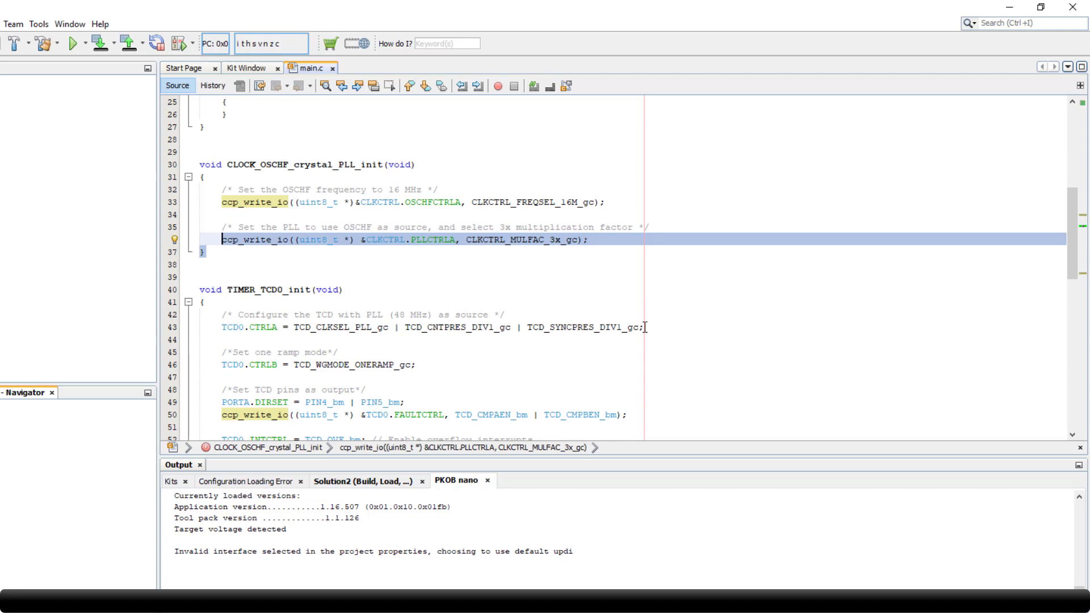
drag(645, 327, 224, 329)
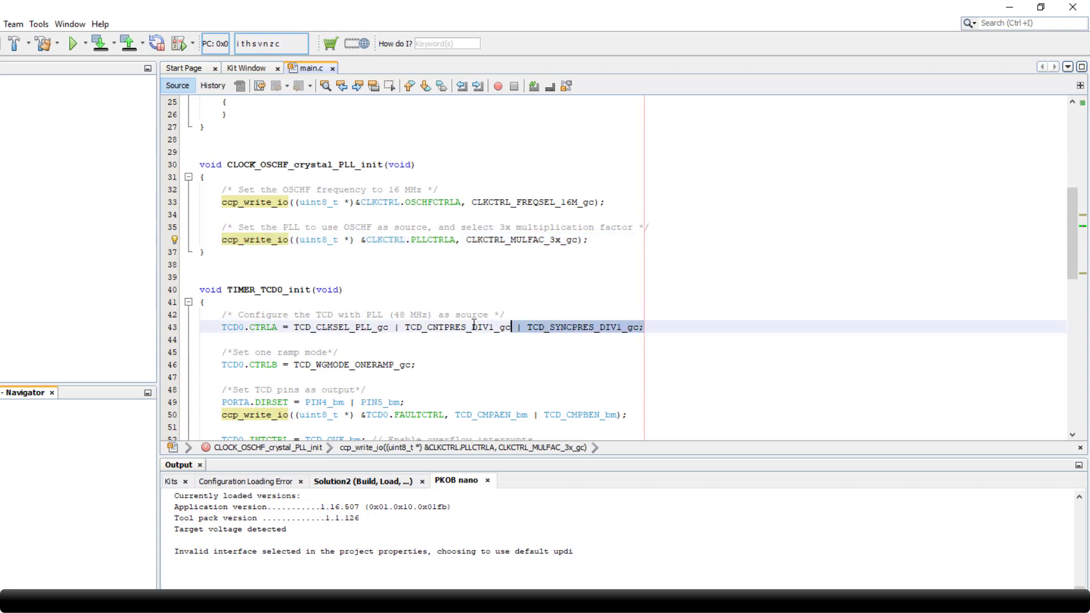
double_click(342, 328)
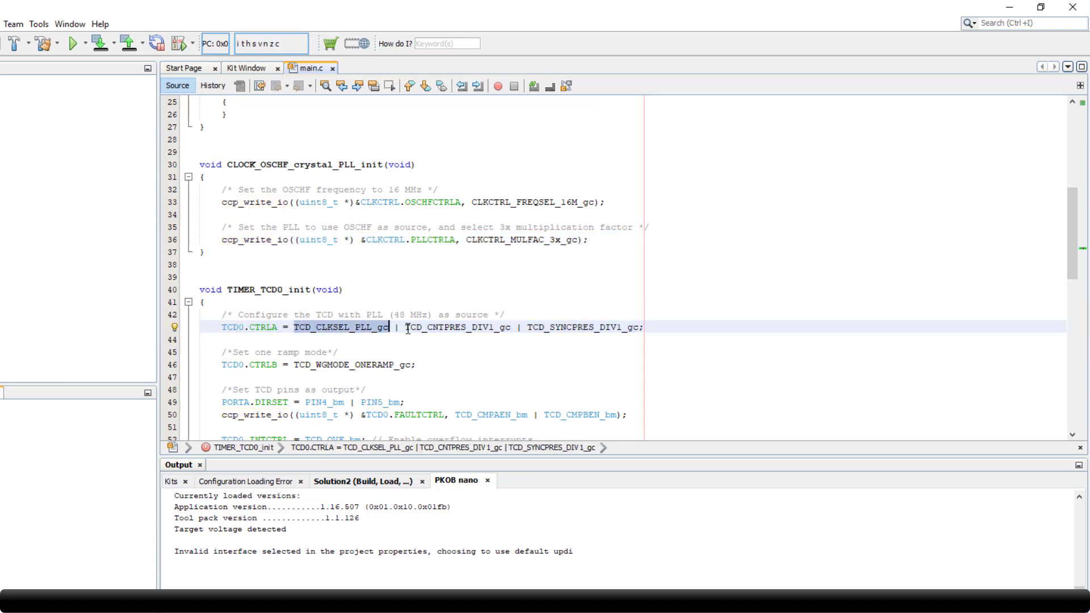
drag(406, 328, 647, 328)
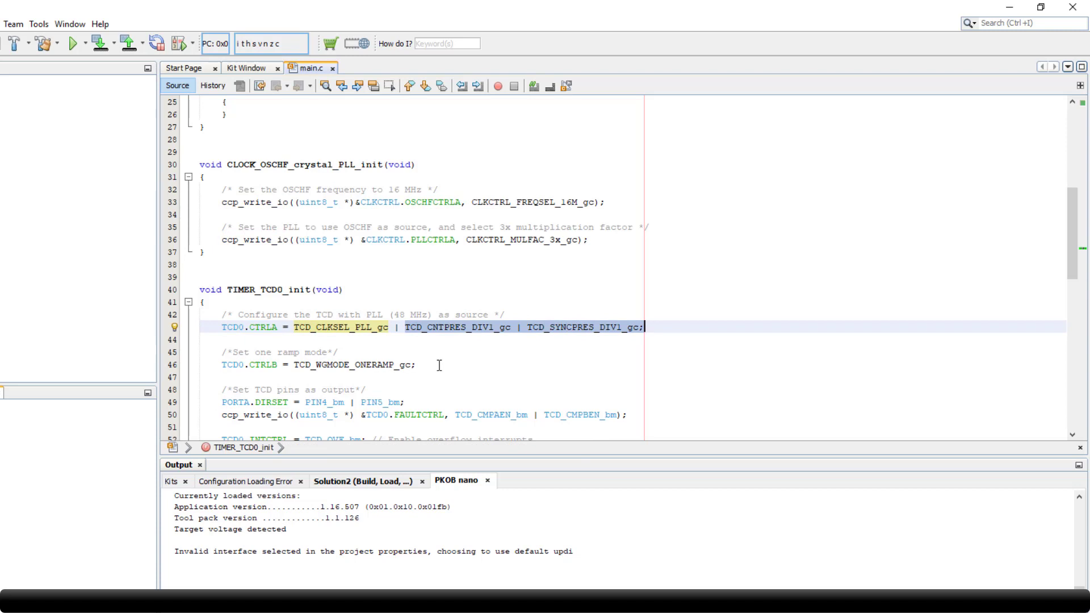
- Highlight the one ramp waveform mode, TCD pin output setup and TCD0 enable lines
drag(417, 365, 293, 365)
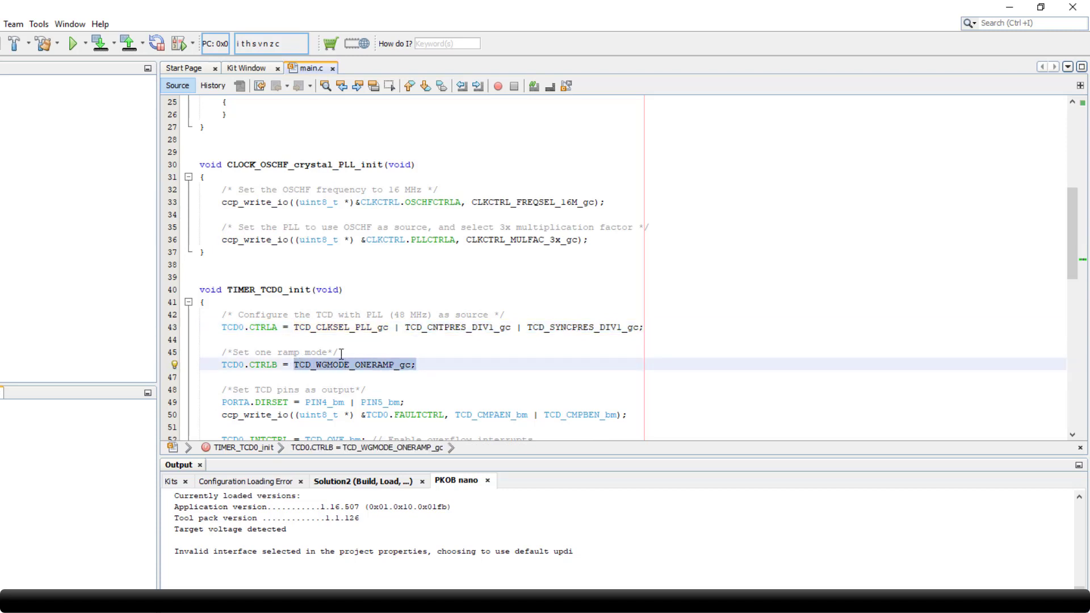
drag(631, 415, 195, 405)
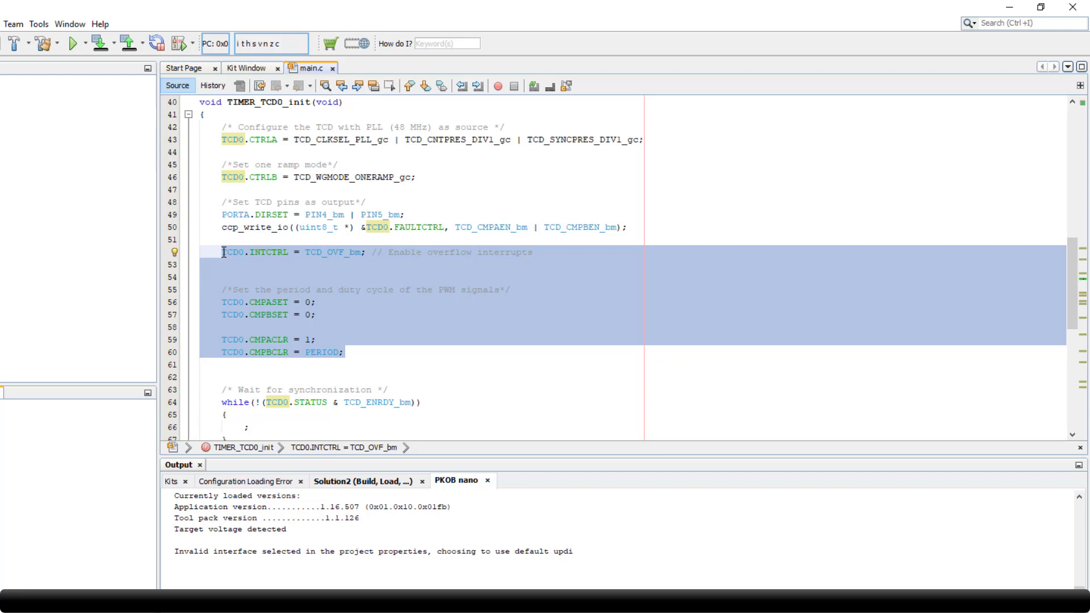
scroll(224, 252, down, 2)
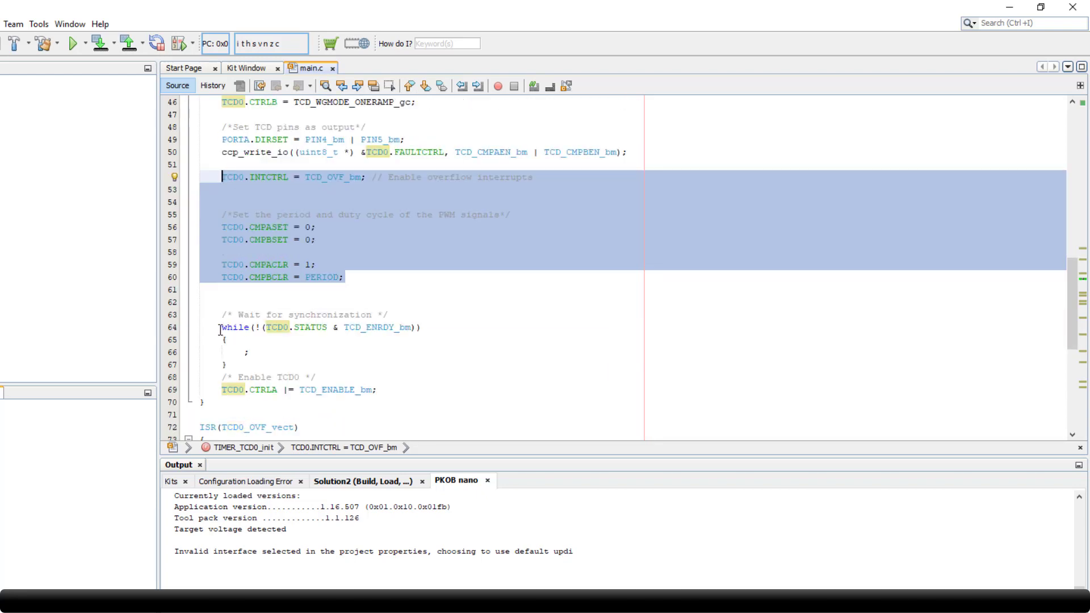
drag(221, 328, 265, 364)
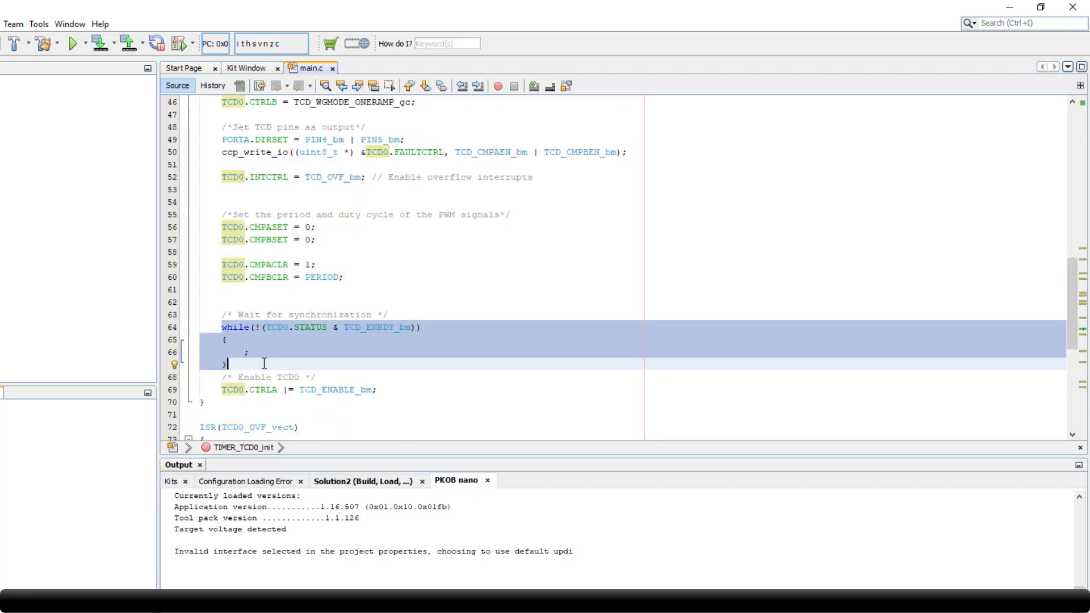
click(380, 390)
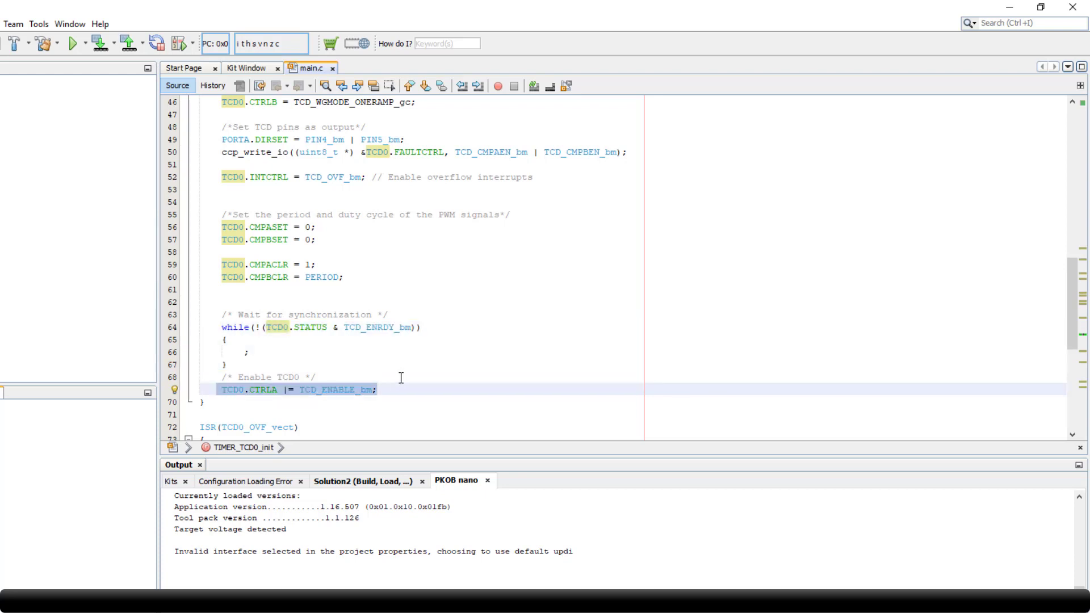
drag(379, 390, 222, 389)
scroll(332, 326, down, 4)
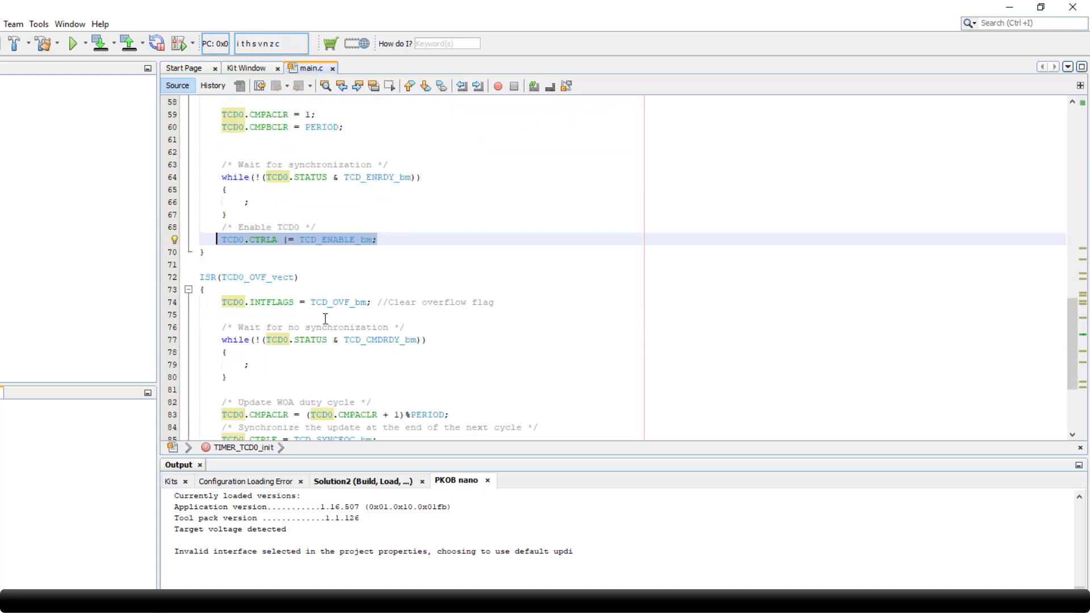
- Highlight the overflow ISR lines: wait loop, WOA duty cycle update and end-of-cycle sync
click(499, 303)
drag(499, 302, 222, 302)
drag(230, 378, 212, 291)
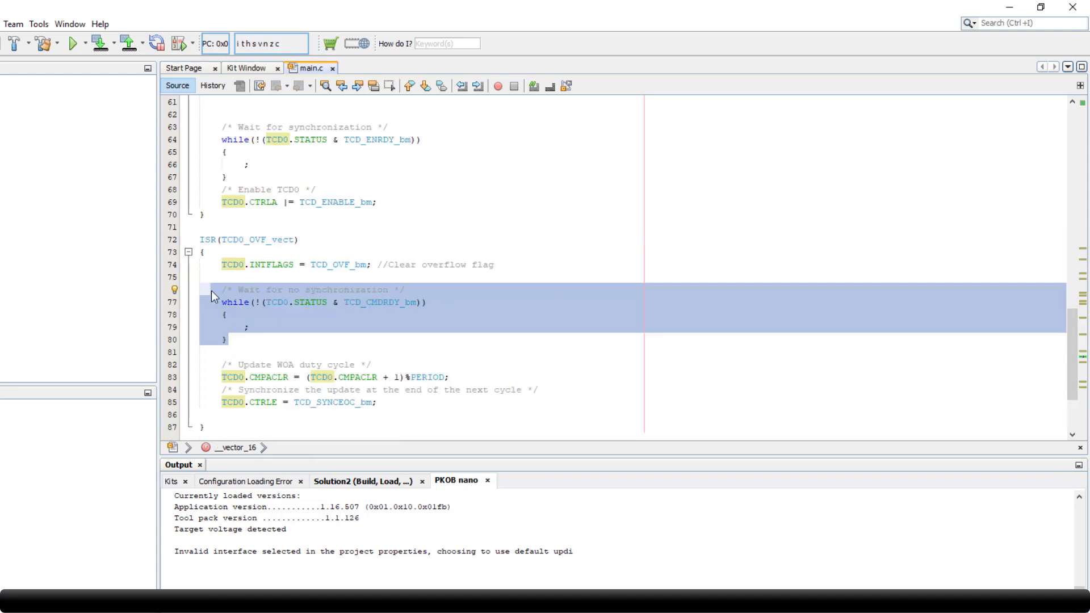
drag(450, 378, 223, 377)
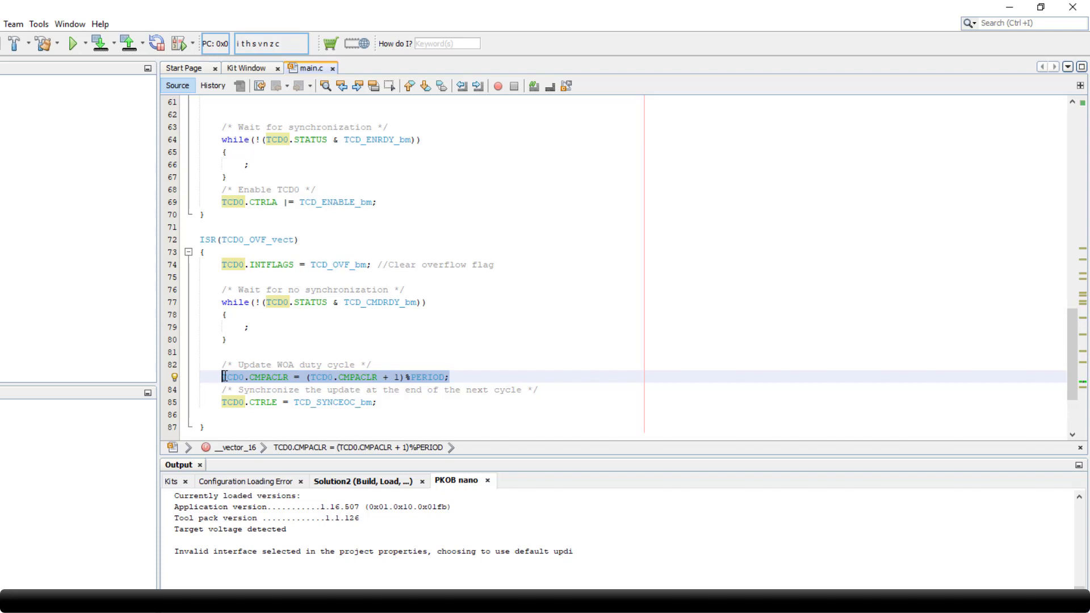
drag(379, 402, 215, 403)
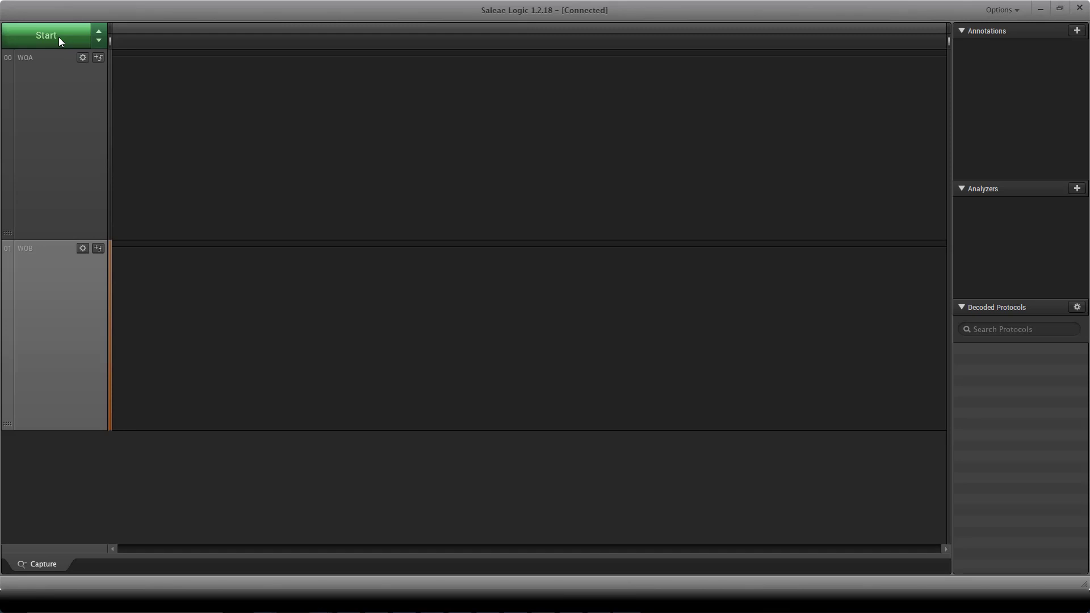
- Capture WOA/WOB and place timing marker pairs A1/A2 and B1/B2 across two WOA pulses (~1.7 µs)
click(59, 37)
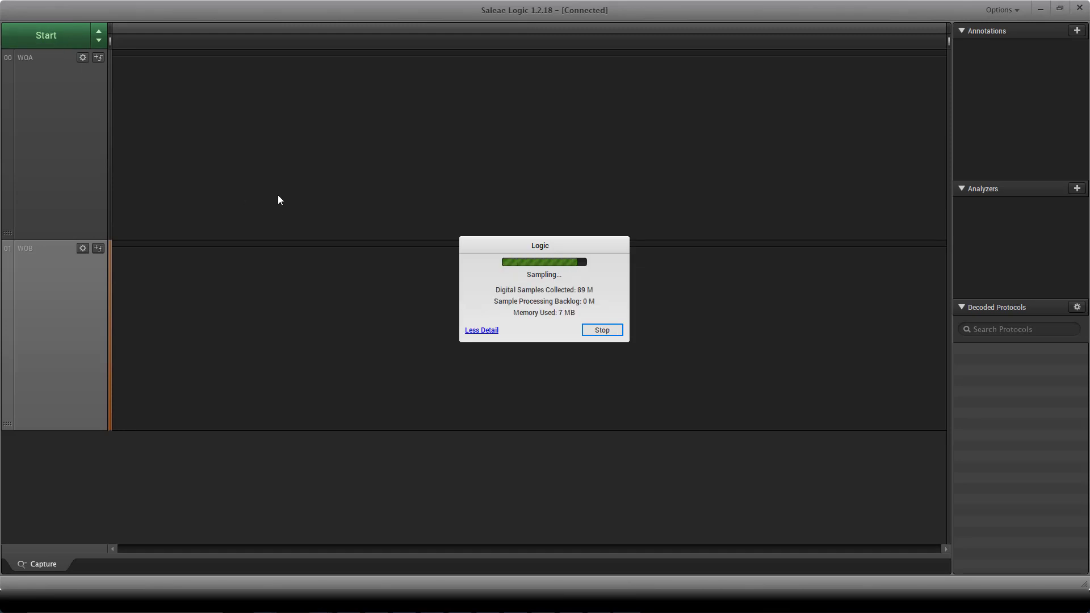
scroll(336, 197, up, 8)
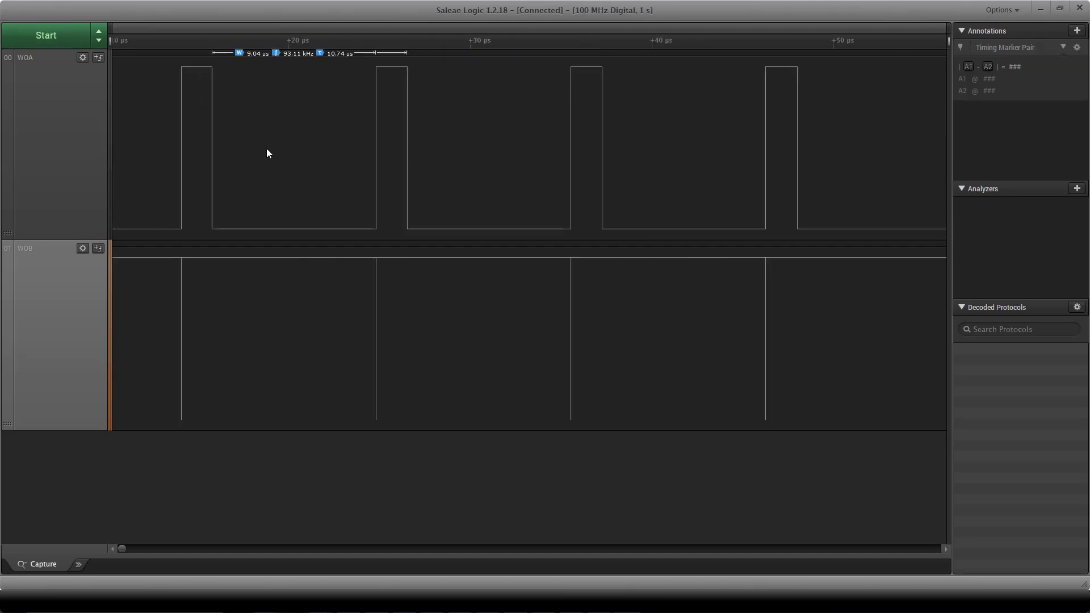
click(968, 66)
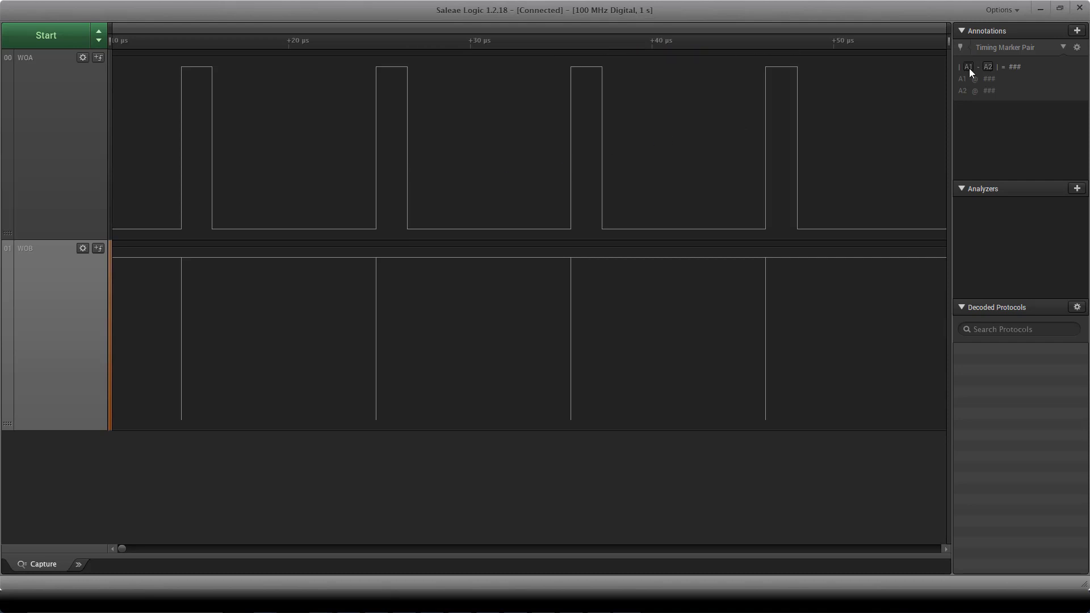
click(383, 94)
click(394, 117)
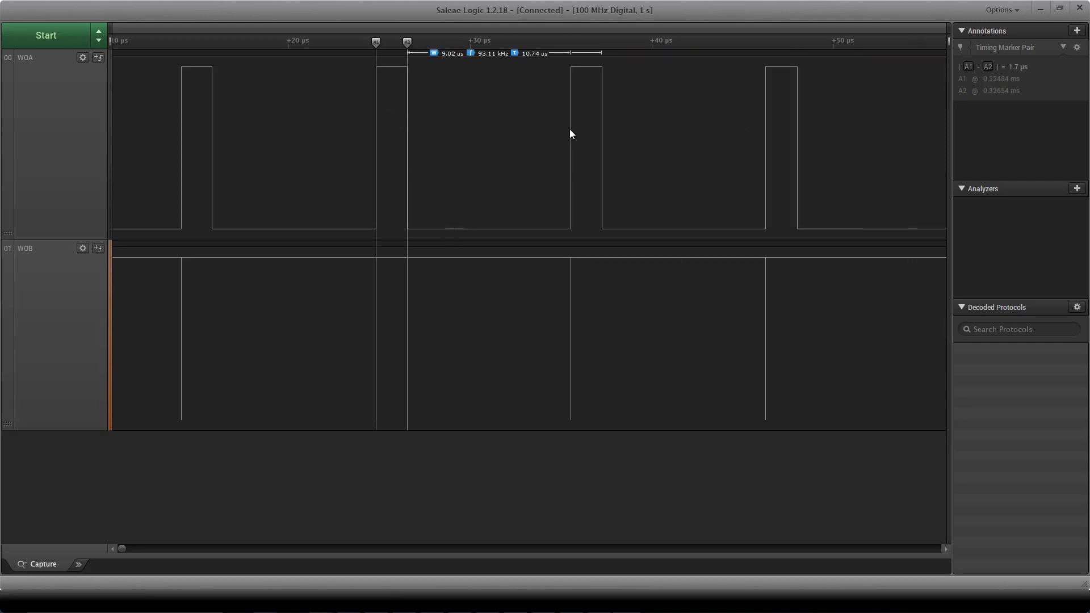
click(1076, 31)
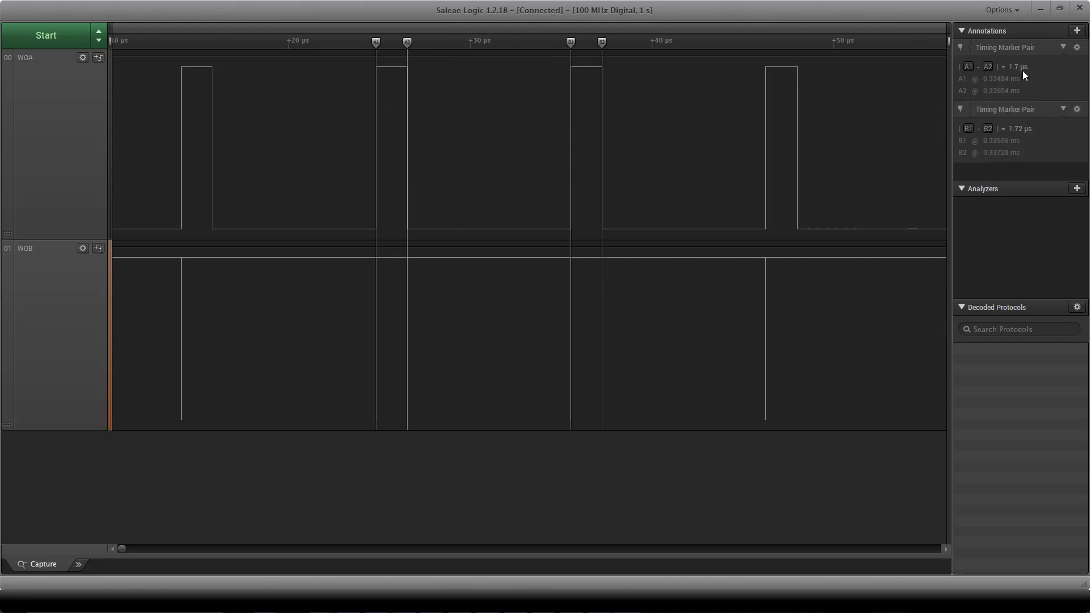